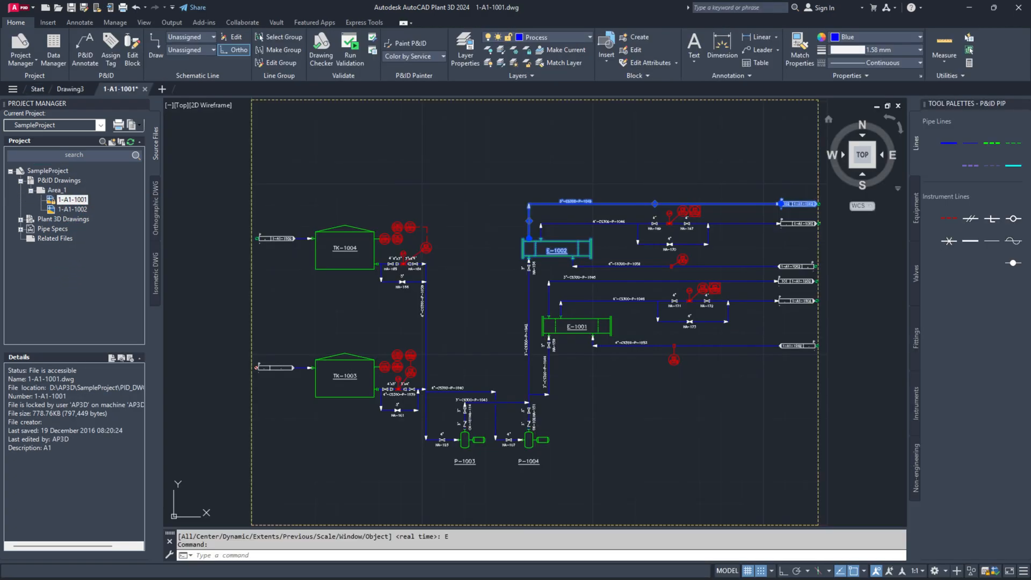
Show a P&ID line's properties, then a 24" CS150 pipe's properties with line number tag 10063 in 2-P-001
{"action": "key", "text": "ctrl+1"}
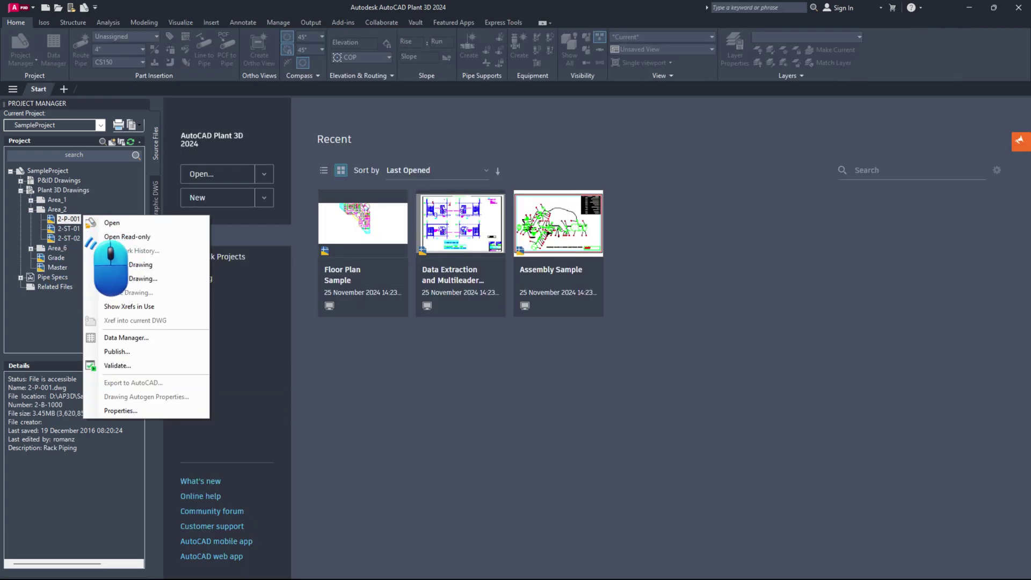
{"action": "left_click", "coordinate": [111, 223]}
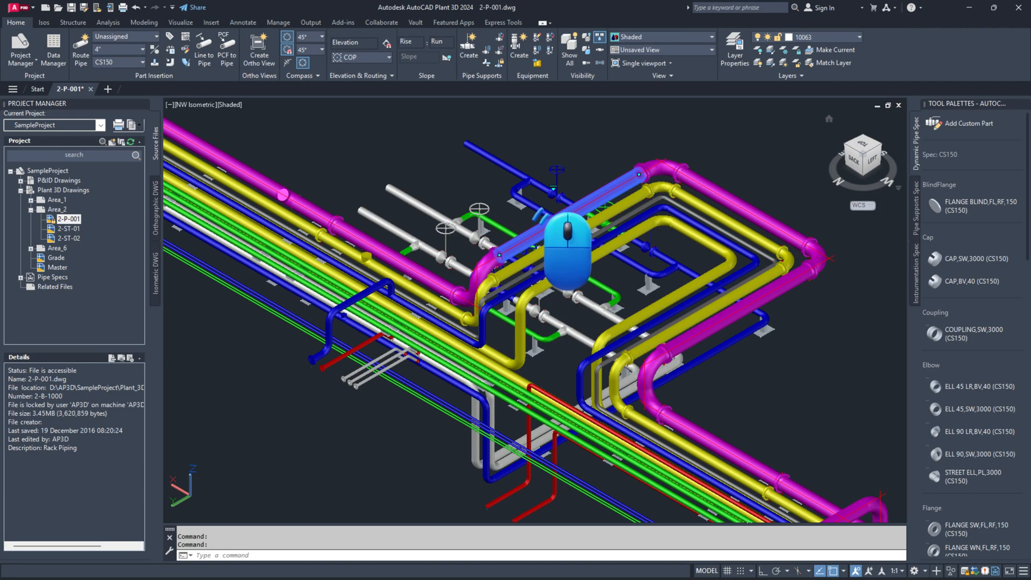
{"action": "left_click", "coordinate": [585, 241]}
{"action": "key", "text": "ctrl+1"}
{"action": "key", "text": "ctrl+1"}
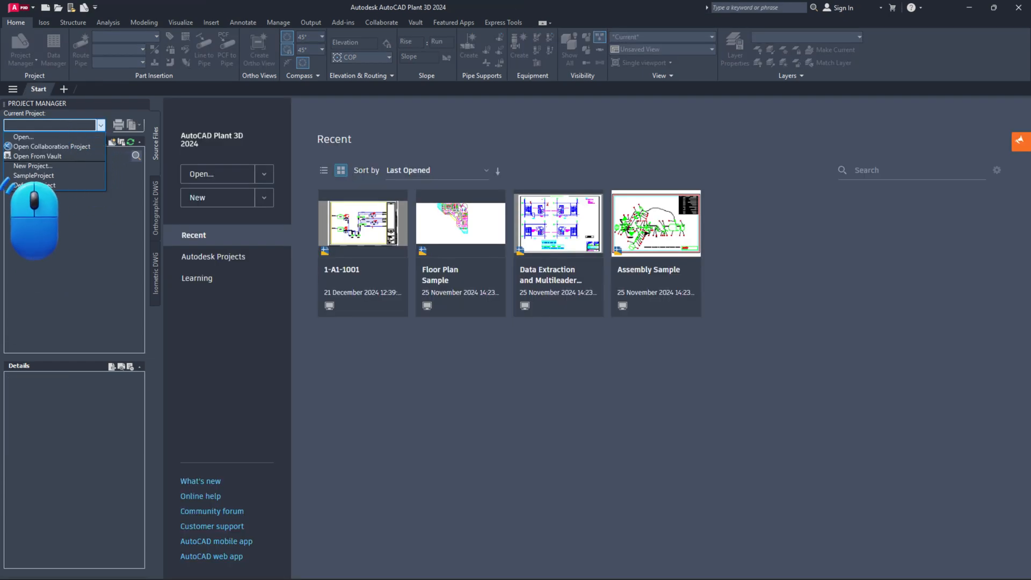
Make SampleProject current and bring up its Project Setup
{"action": "left_click", "coordinate": [33, 175]}
{"action": "right_click", "coordinate": [69, 170]}
{"action": "left_click", "coordinate": [113, 320]}
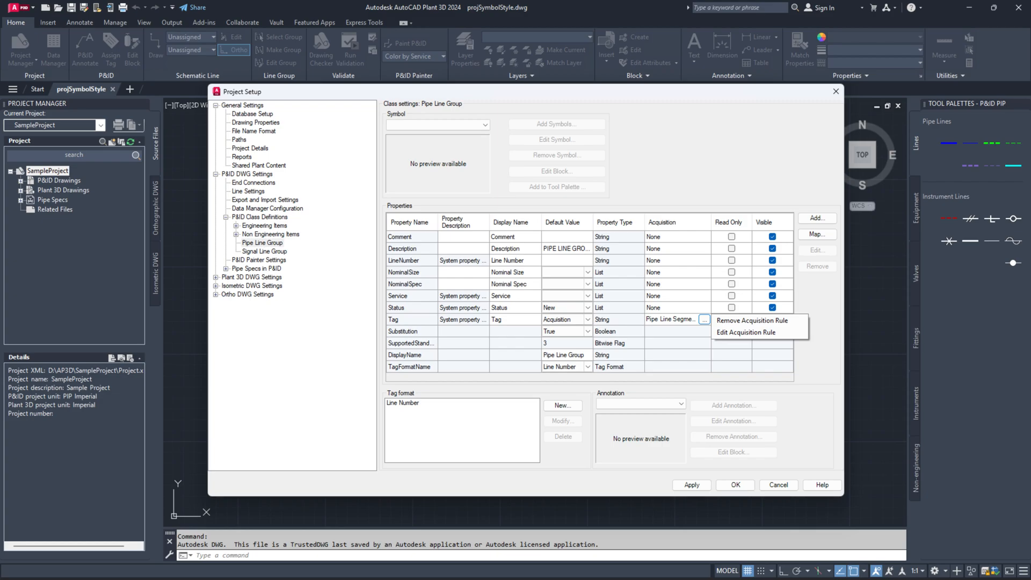
Remove the acquisition rule from Pipe Line Group's Tag property
{"action": "left_click", "coordinate": [752, 320]}
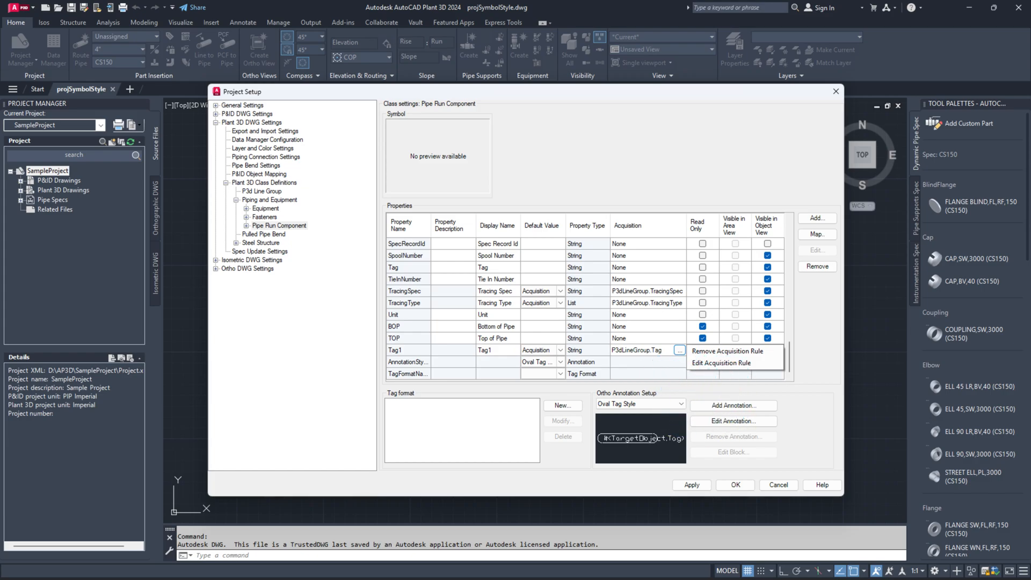
Remove the acquisition rule from Pipe Run Component's Tag1 property
{"action": "left_click", "coordinate": [726, 351]}
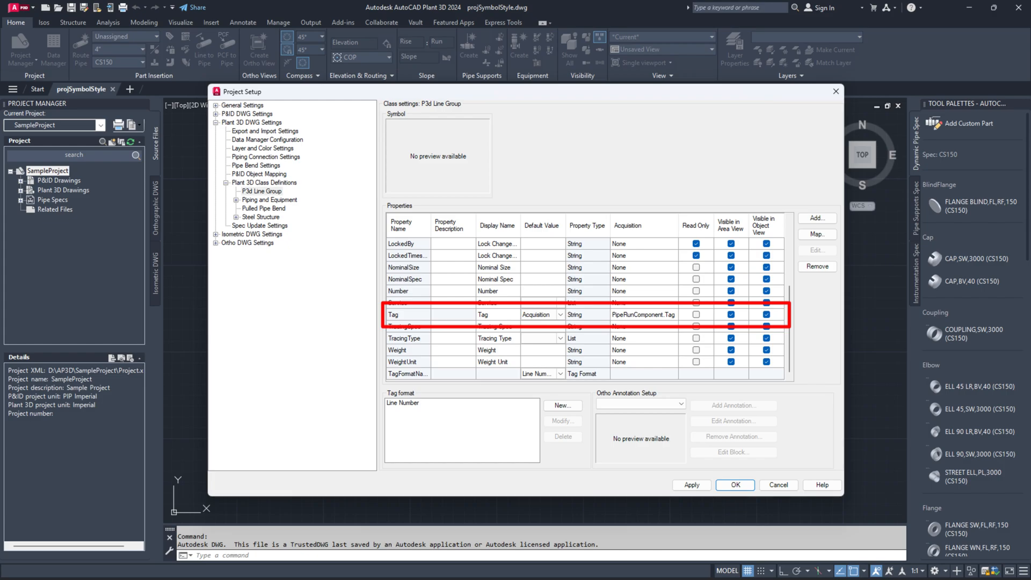
Remove the acquisition rule from P3d Line Group's Tag property
{"action": "left_click", "coordinate": [671, 315]}
{"action": "left_click", "coordinate": [720, 315]}
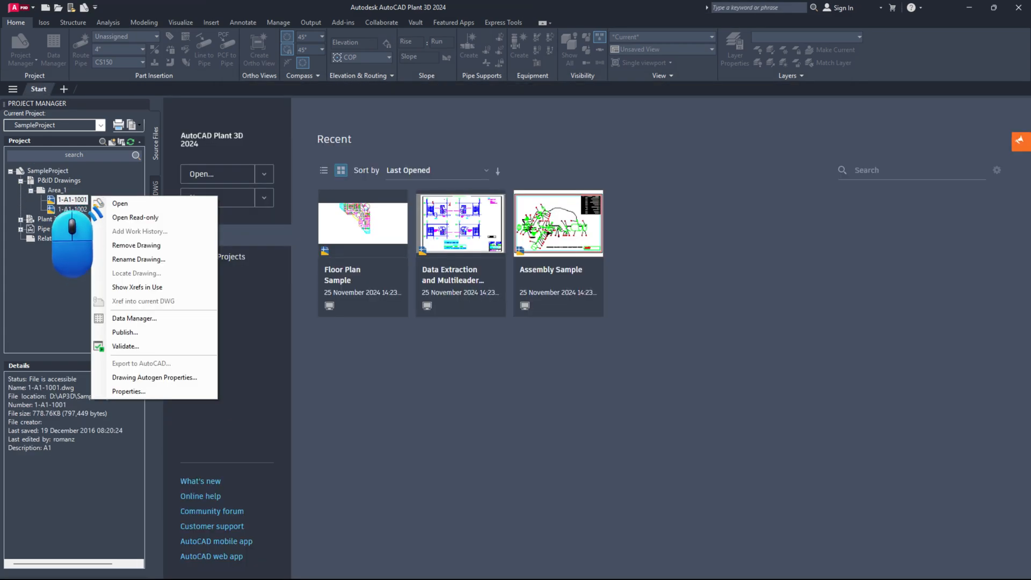
{"action": "key", "text": "ctrl+1"}
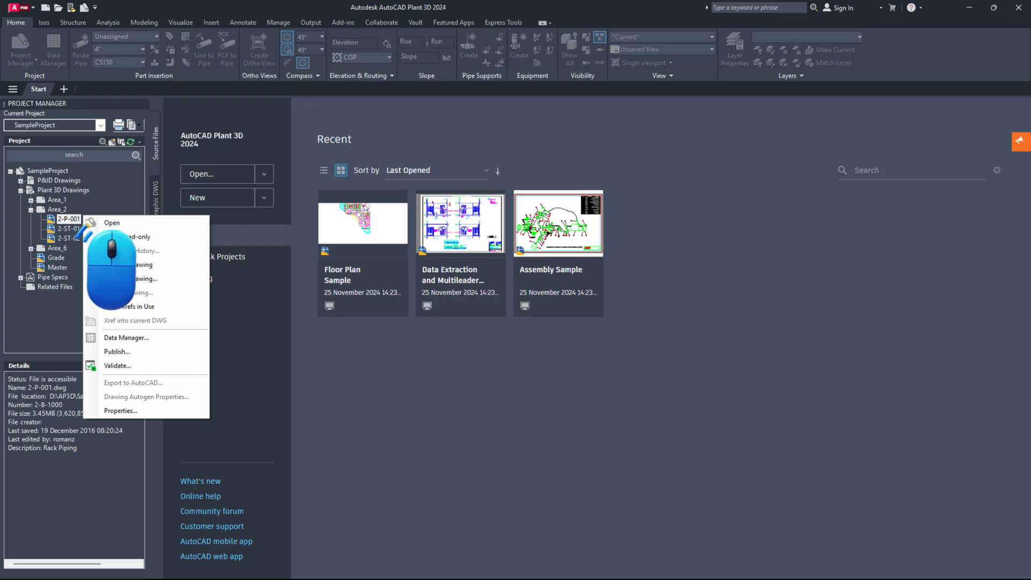
{"action": "key", "text": "ctrl+1"}
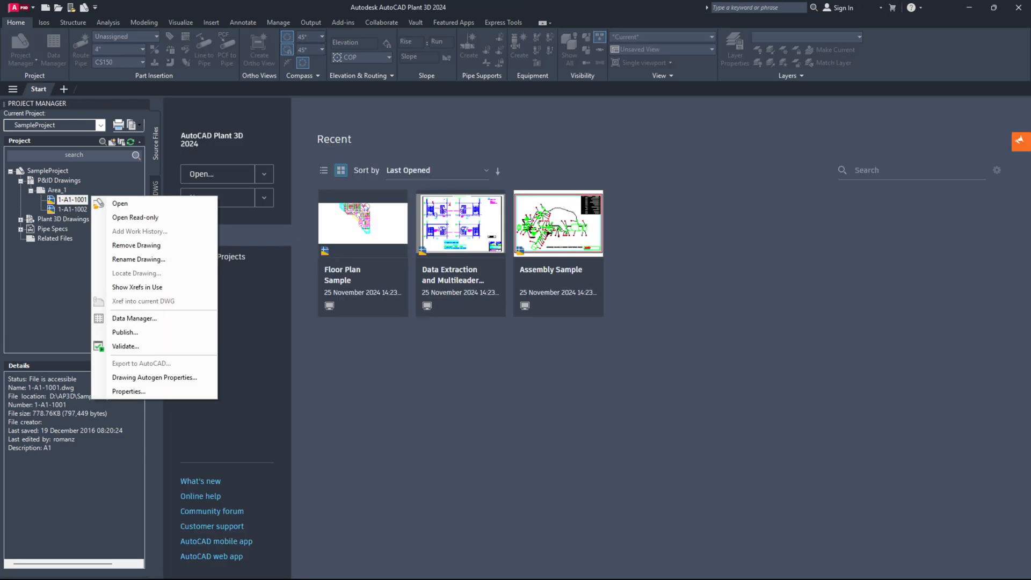
Confirm 1-A1-1001 shows line tag 3"-CS300-P-1045 and the 2-P-001 pipe still shows line number tag 10063
{"action": "left_click", "coordinate": [120, 204]}
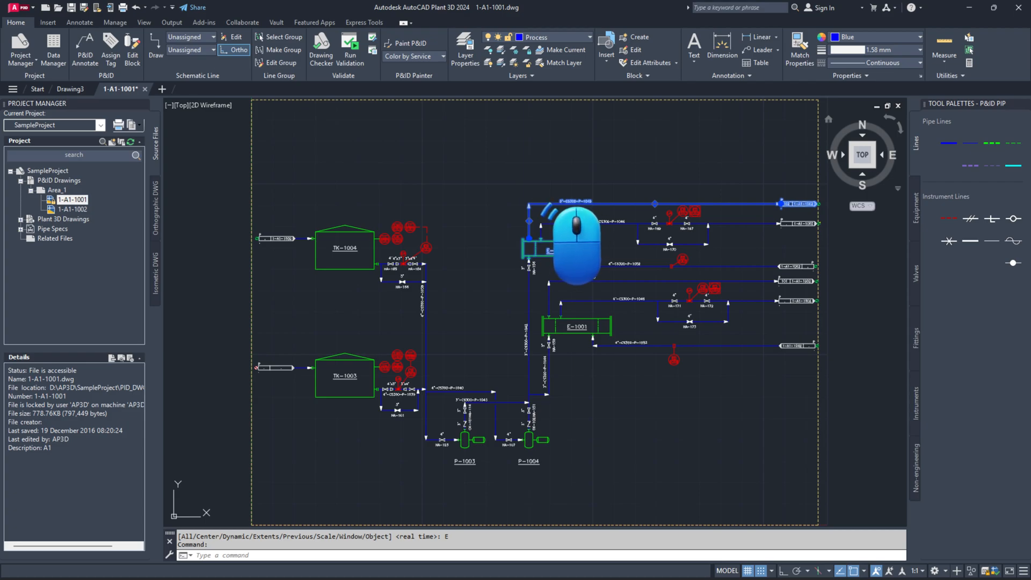
{"action": "key", "text": "ctrl+1"}
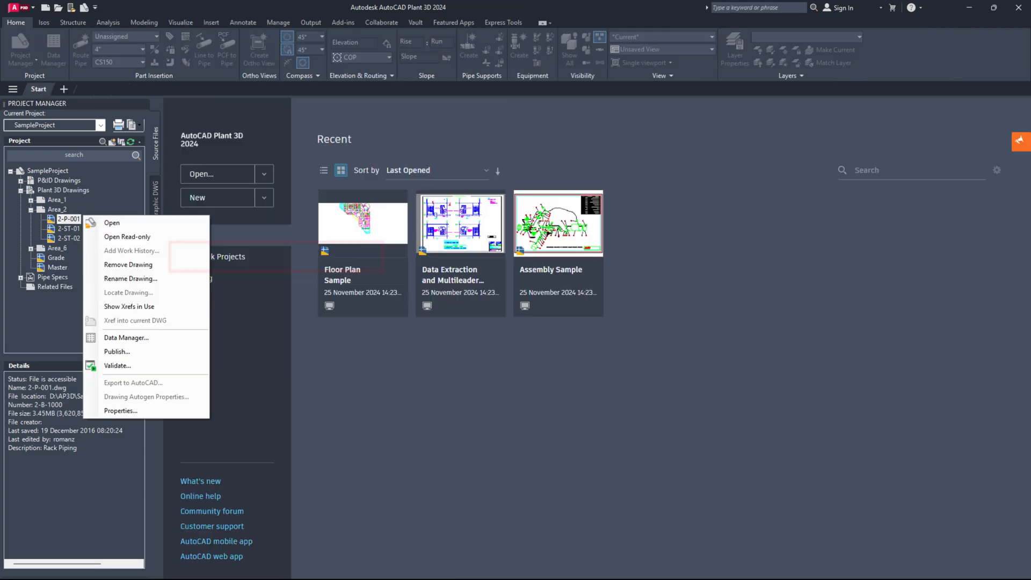
{"action": "left_click", "coordinate": [111, 224]}
{"action": "key", "text": "ctrl+1"}
{"action": "key", "text": "ctrl+1"}
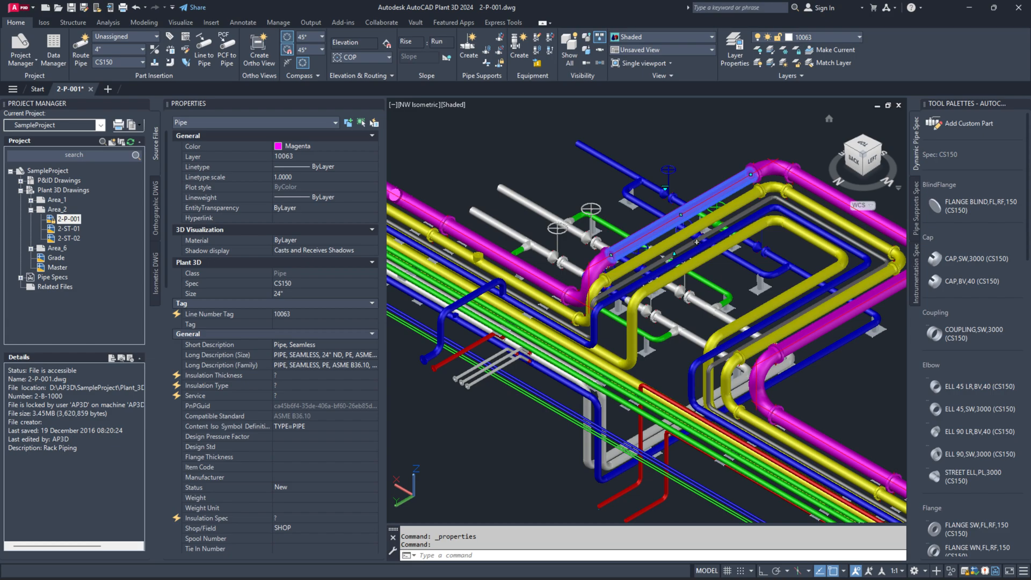